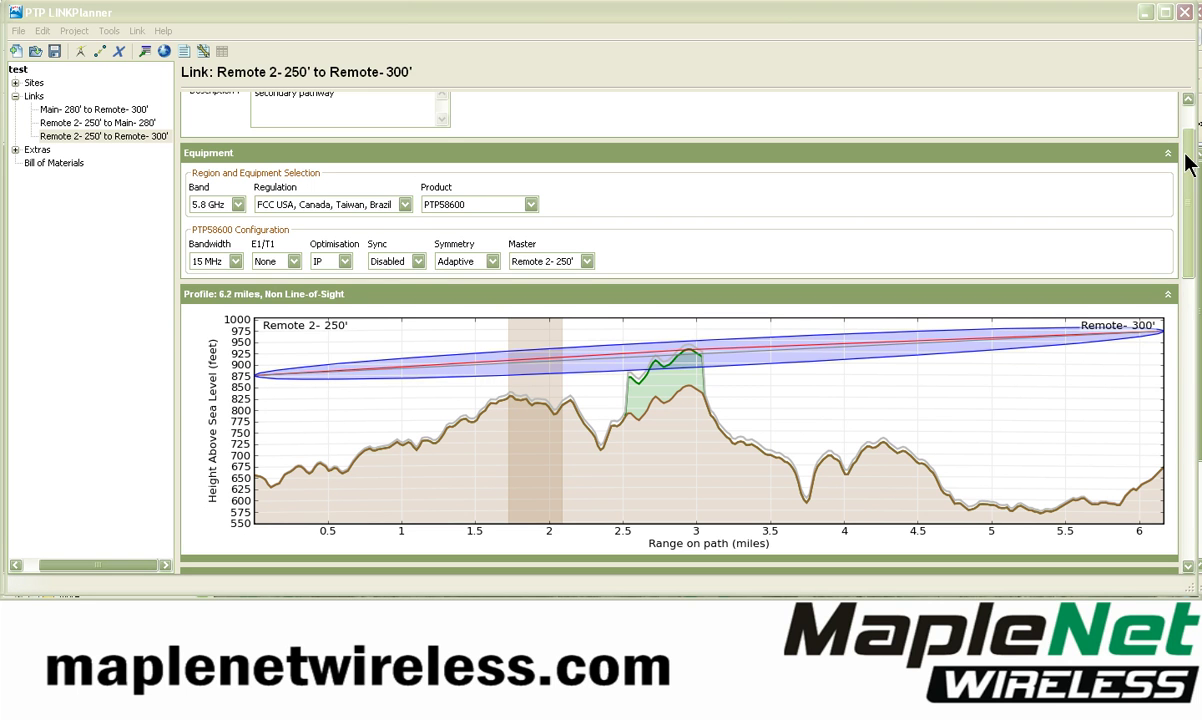
- Reload the updated link KML in Google Earth and view the path near its 1.6–2.2 mile marks
drag(1190, 165, 1190, 213)
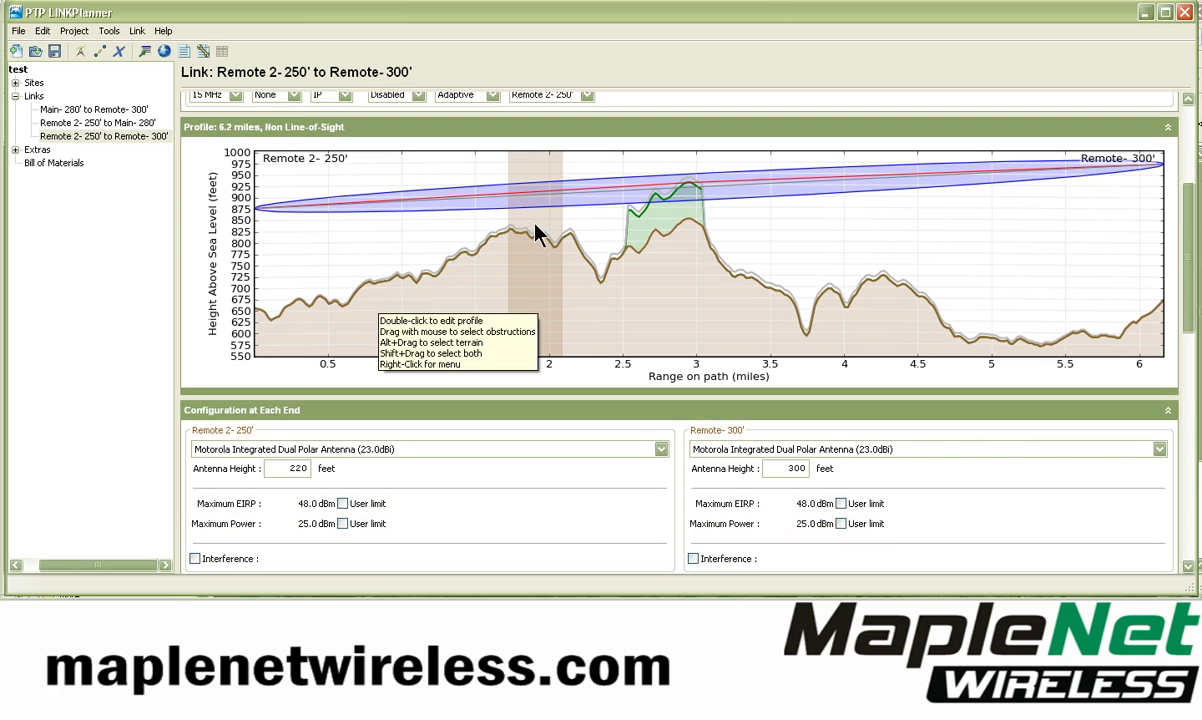
scroll(1150, 280, up, 5)
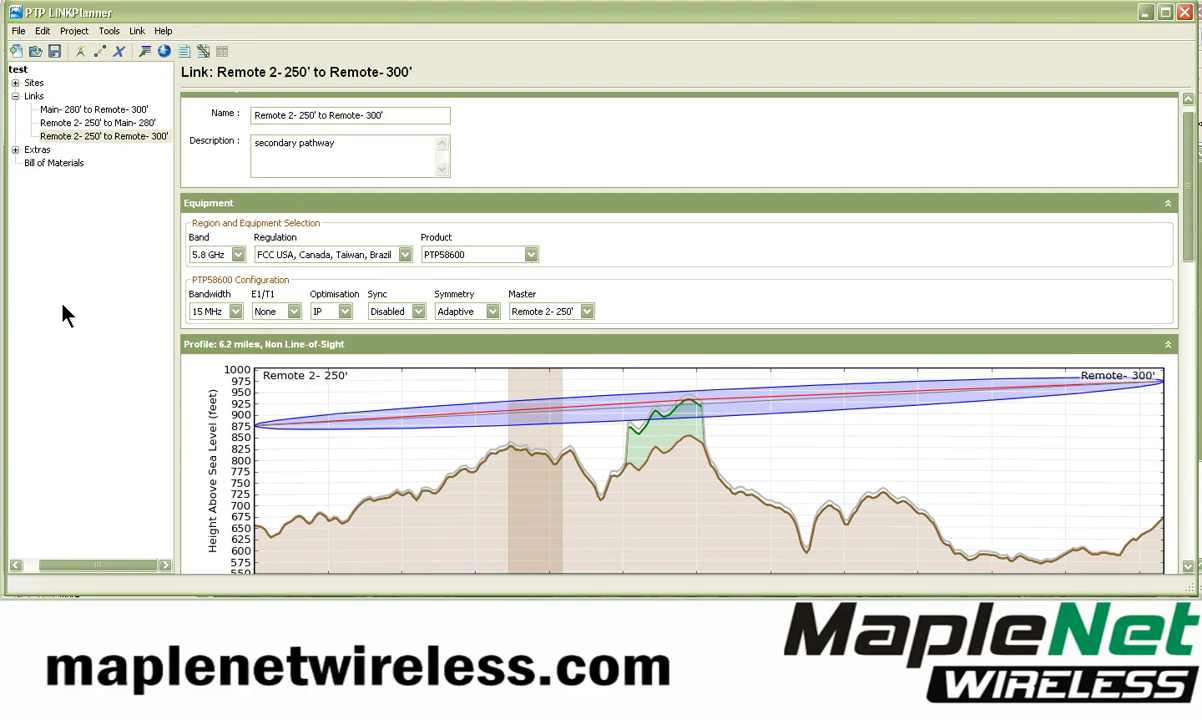
click(166, 54)
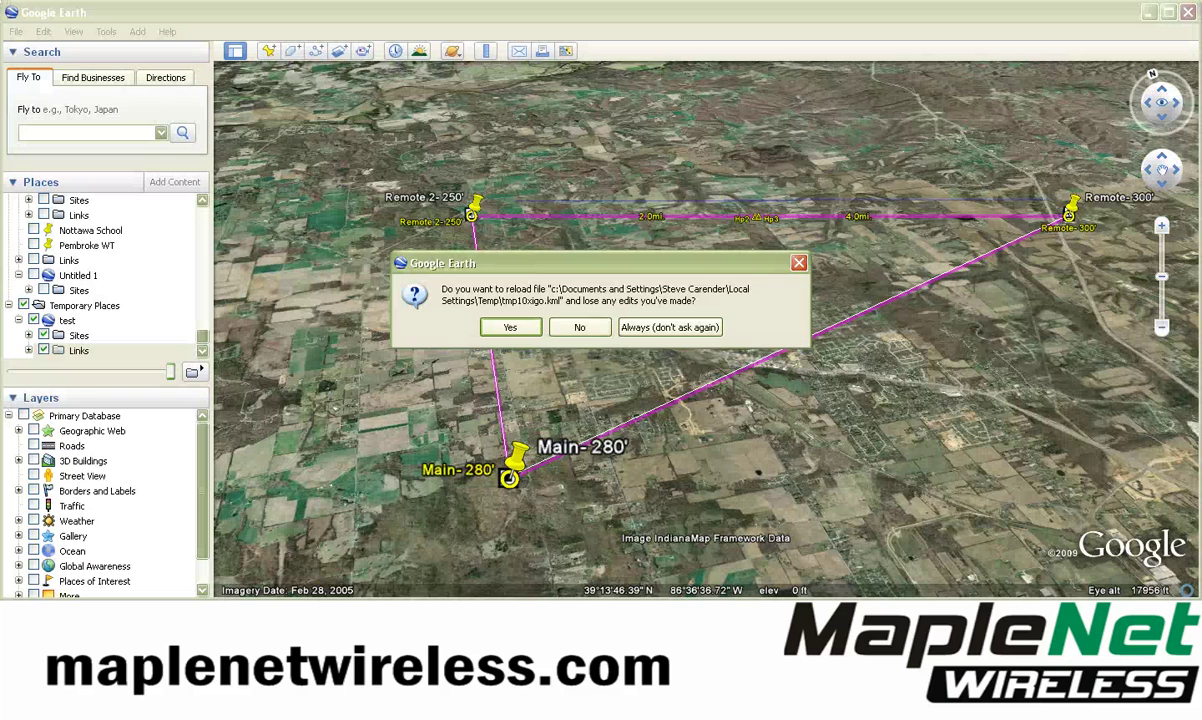
click(495, 326)
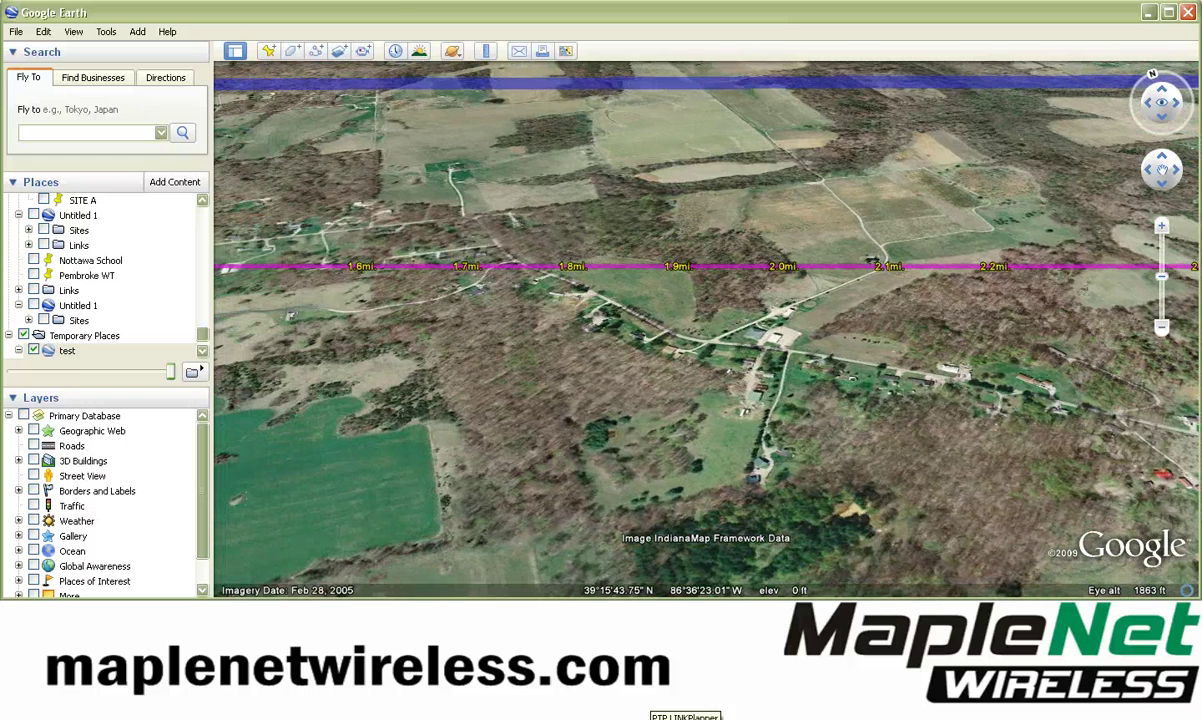
click(685, 714)
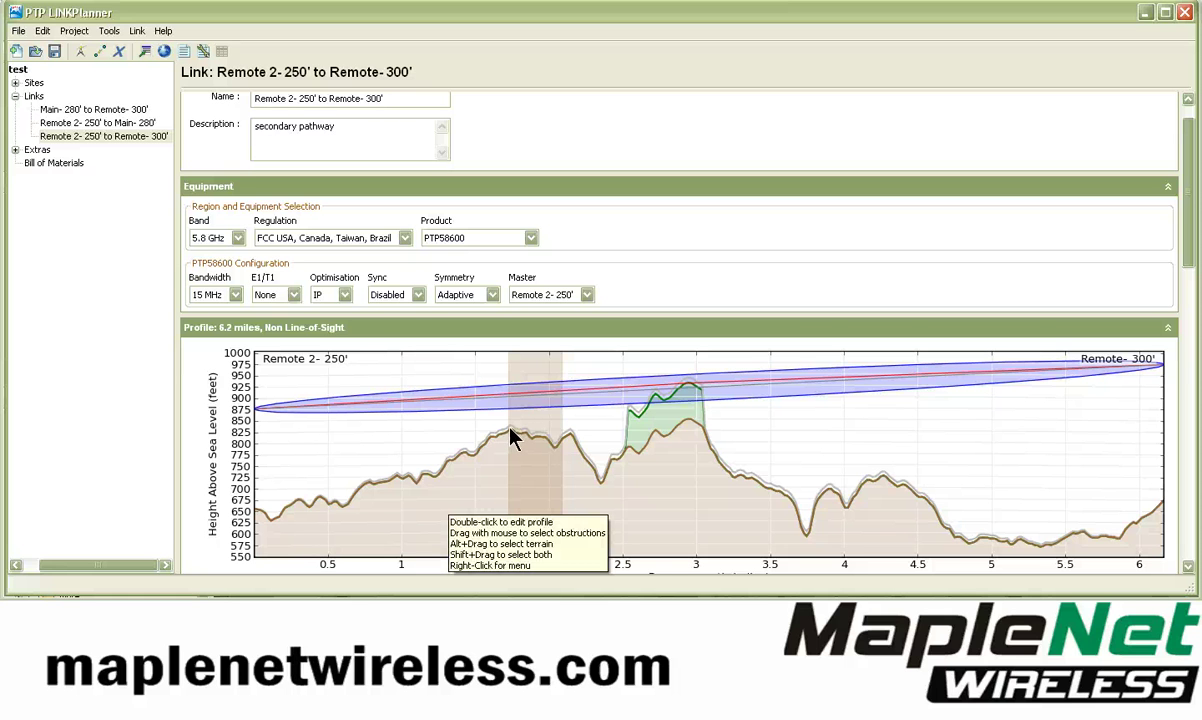
drag(510, 437, 538, 437)
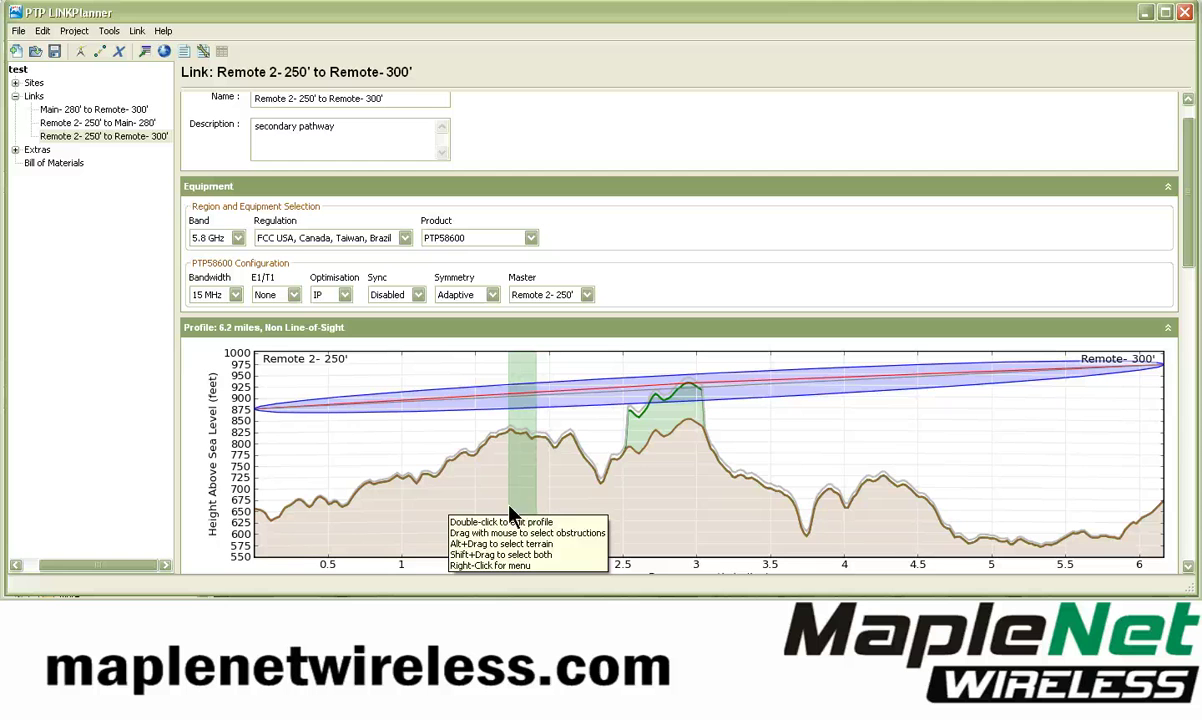
scroll(1122, 205, down, 3)
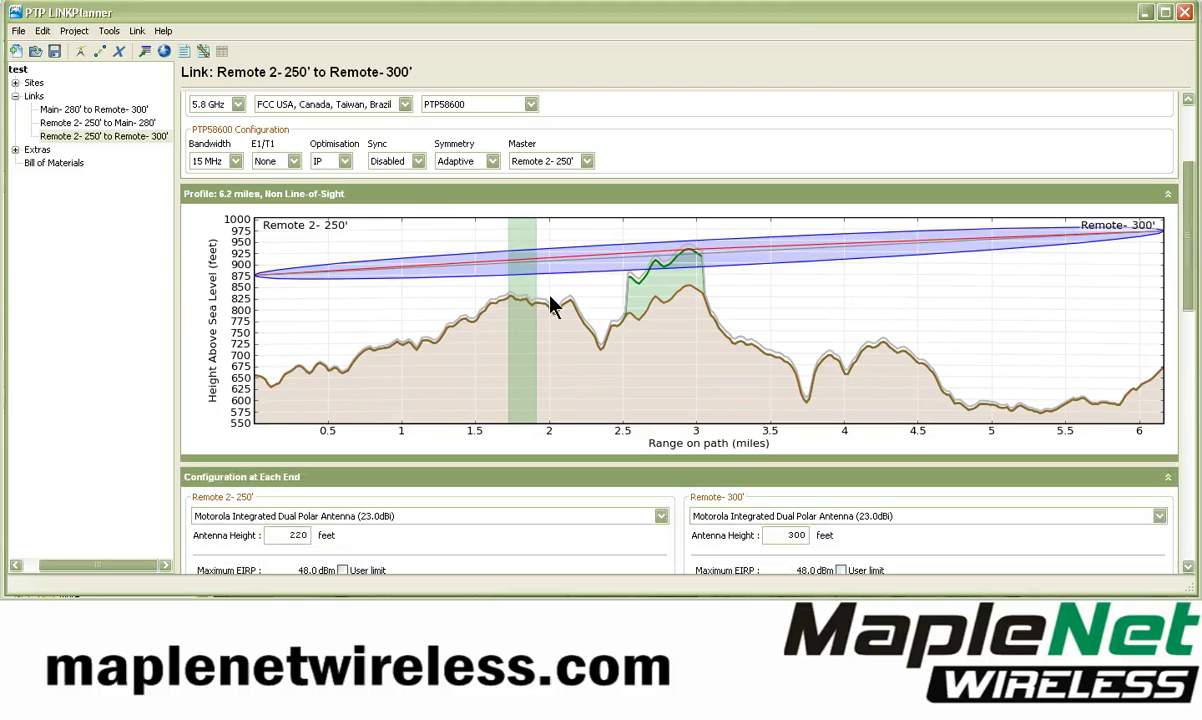
click(512, 305)
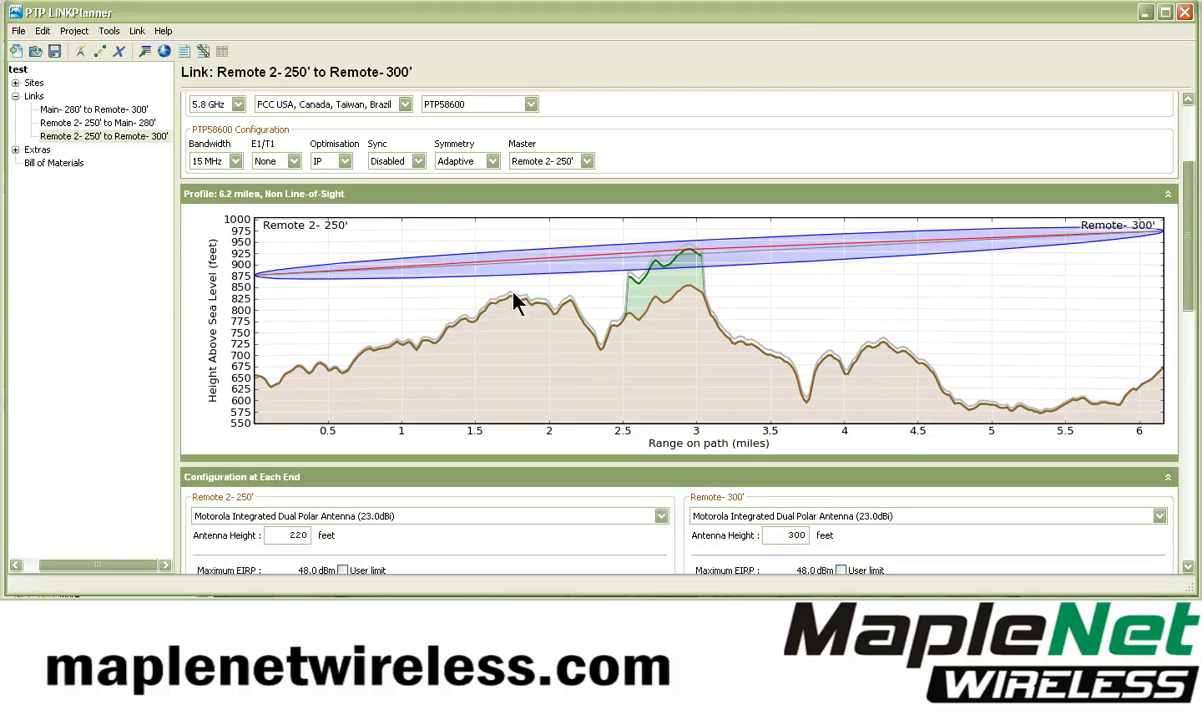
drag(512, 295, 578, 300)
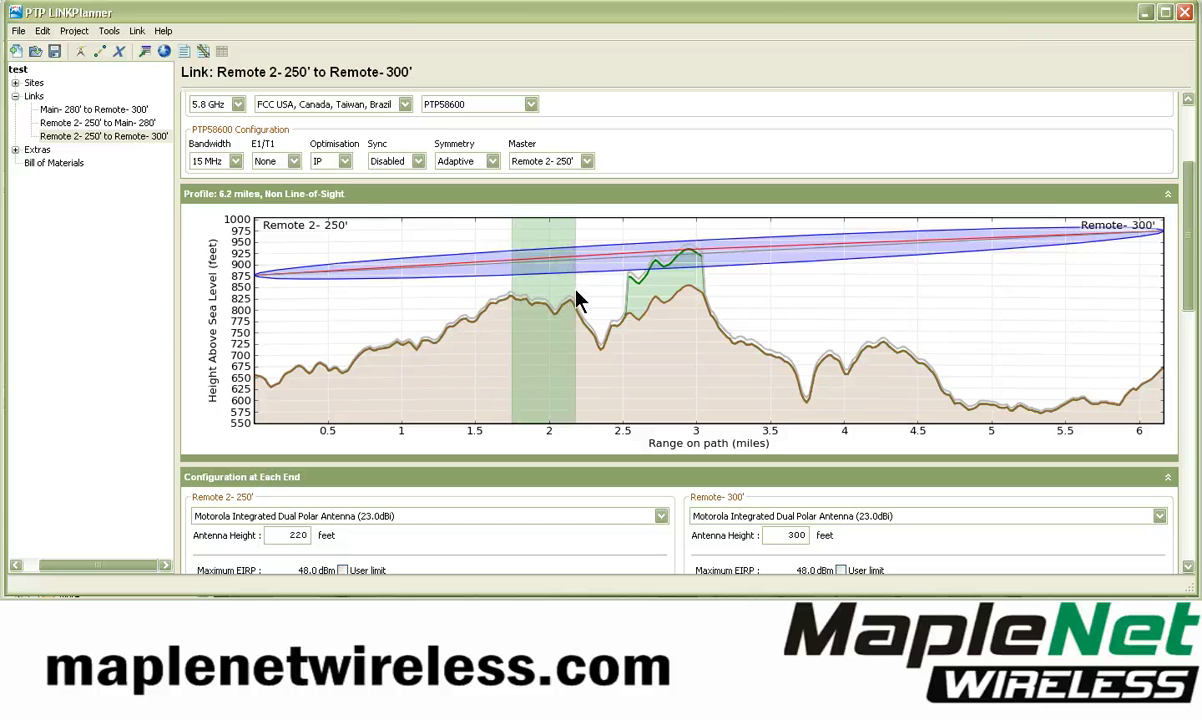
click(547, 325)
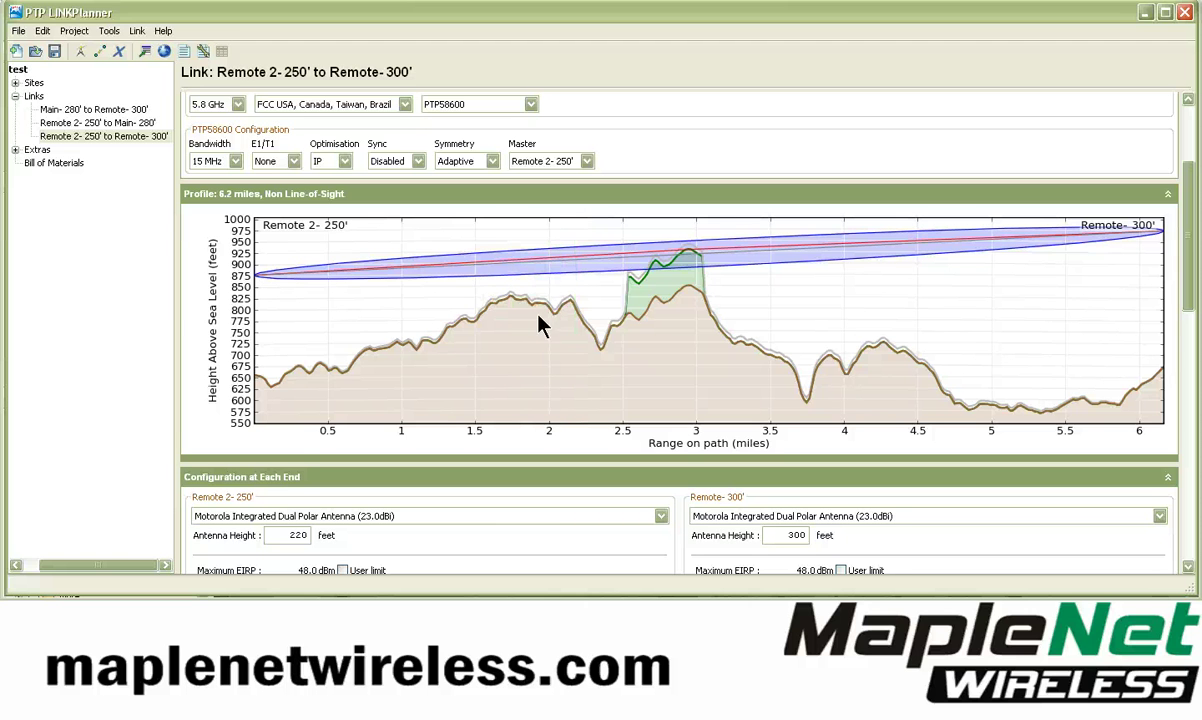
- Add an 80 ft obstruction over the 1.75–2.15 mile stretch in the Profile Editor
double_click(536, 281)
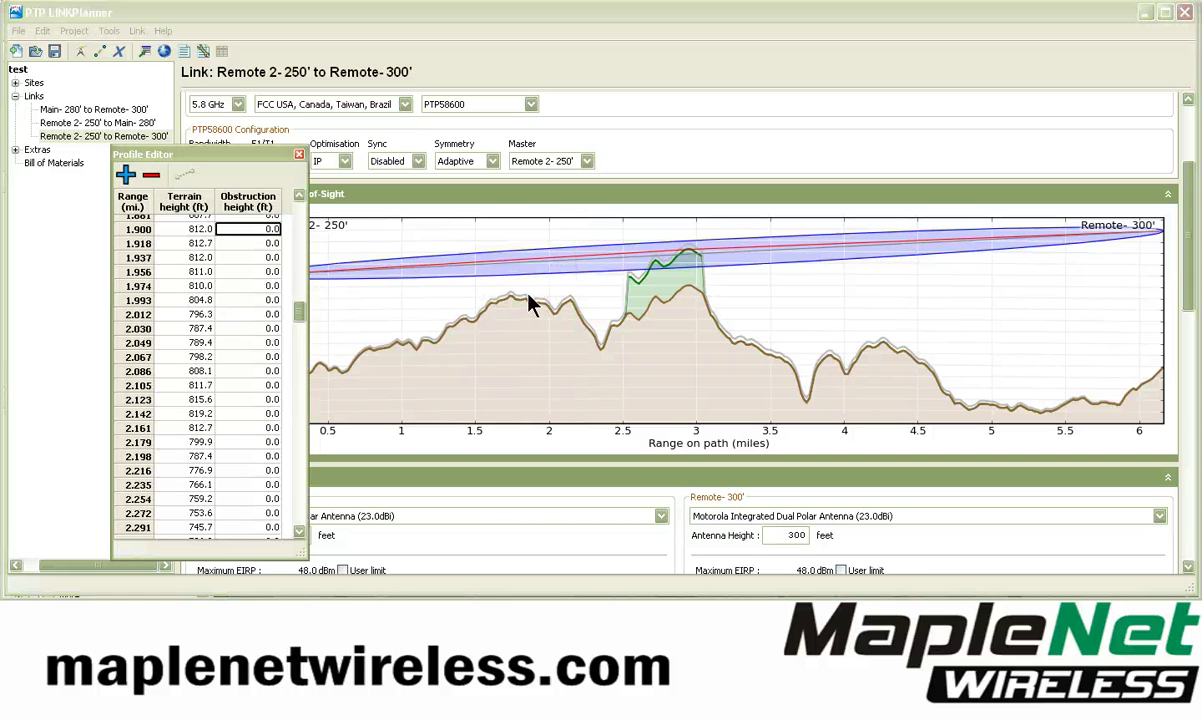
drag(512, 303, 577, 303)
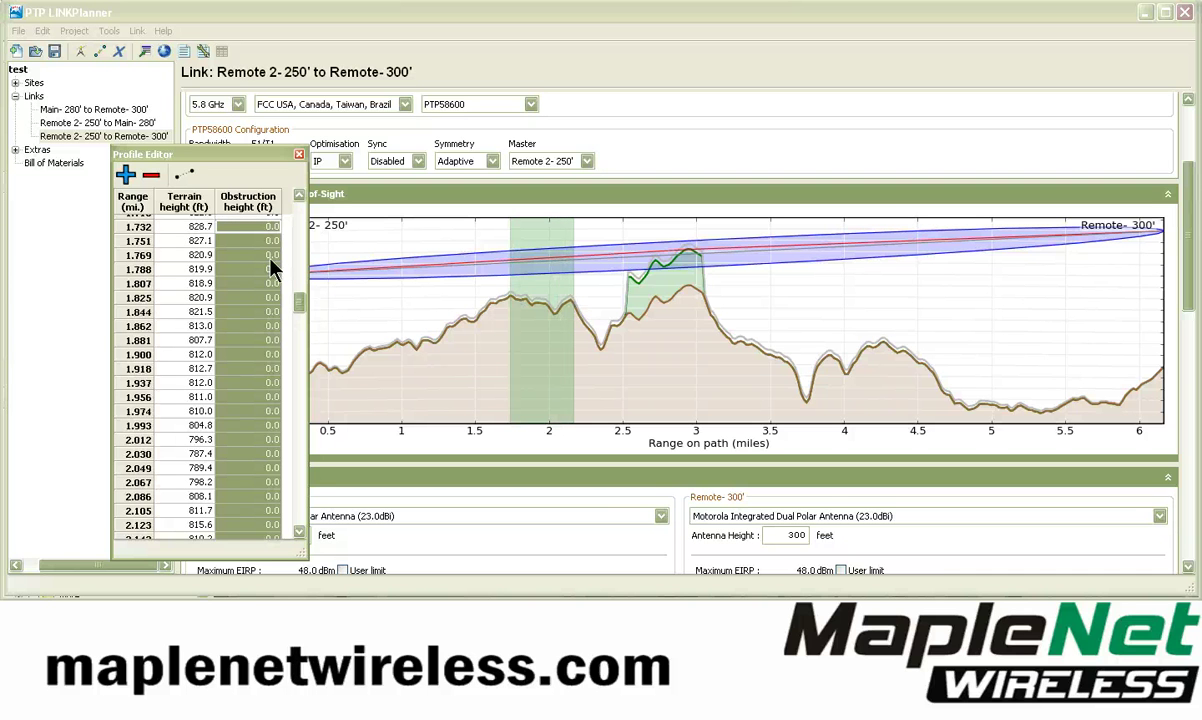
text(80)
key(Return)
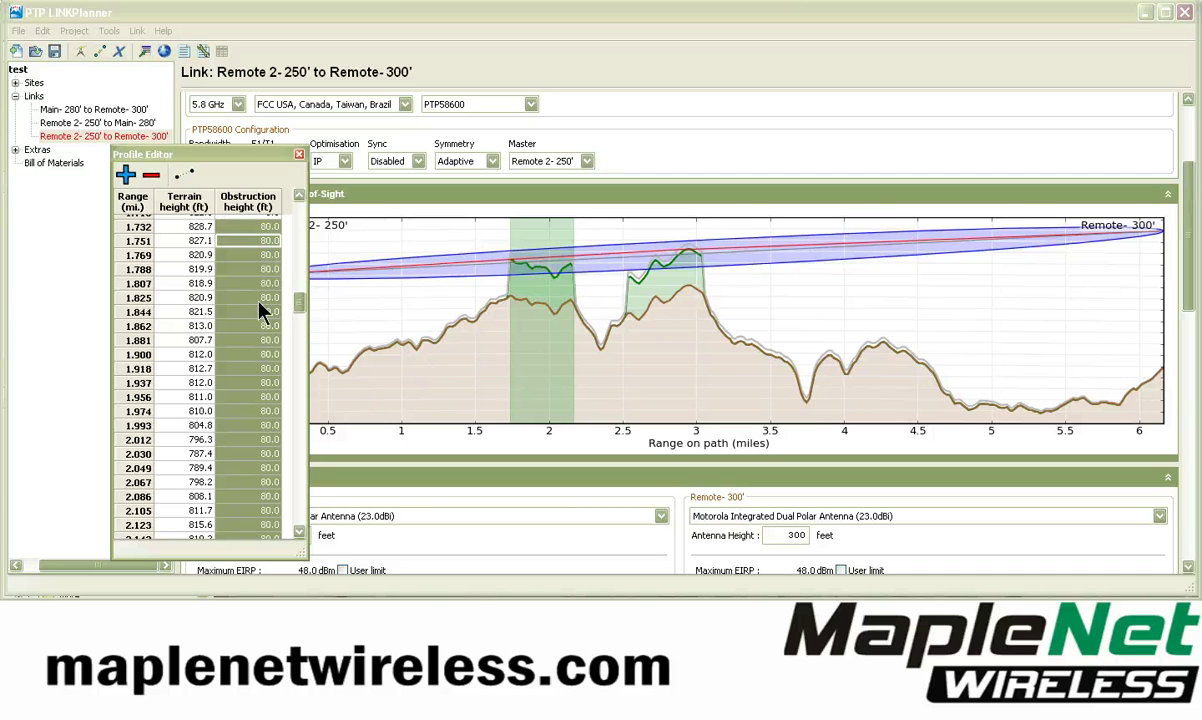
click(298, 156)
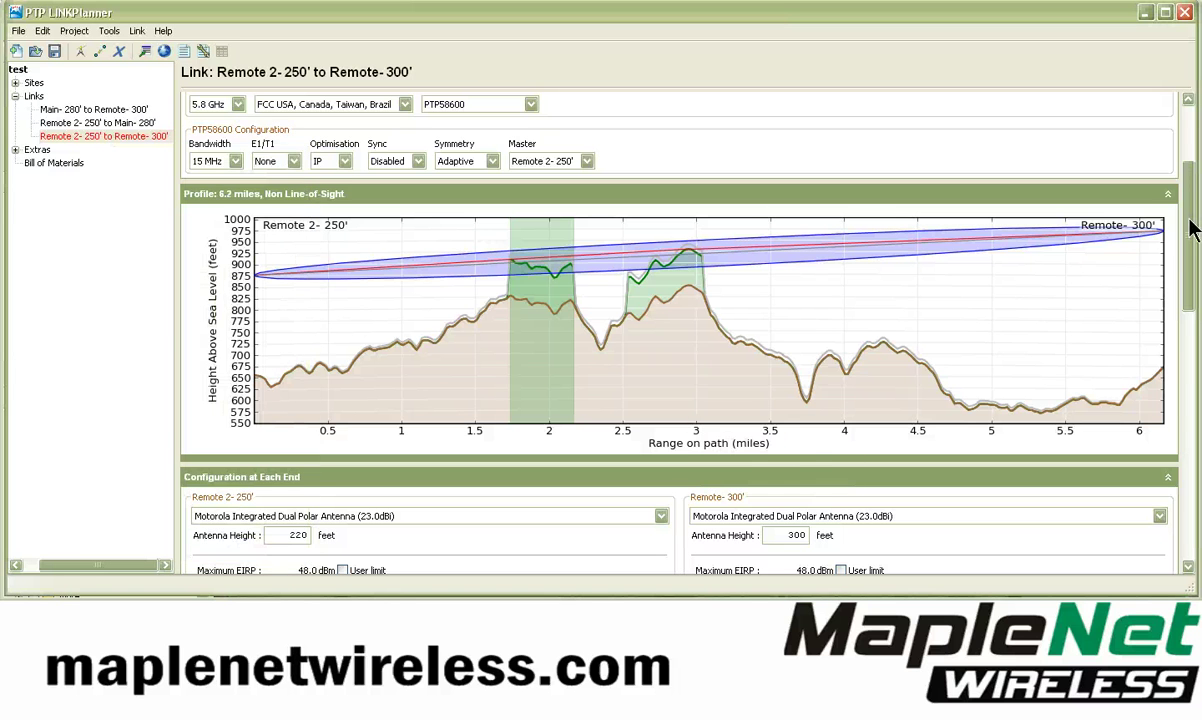
mouse_move(1187, 225)
mouse_down()
mouse_move(1187, 242)
mouse_move(1189, 209)
mouse_move(1189, 242)
mouse_up()
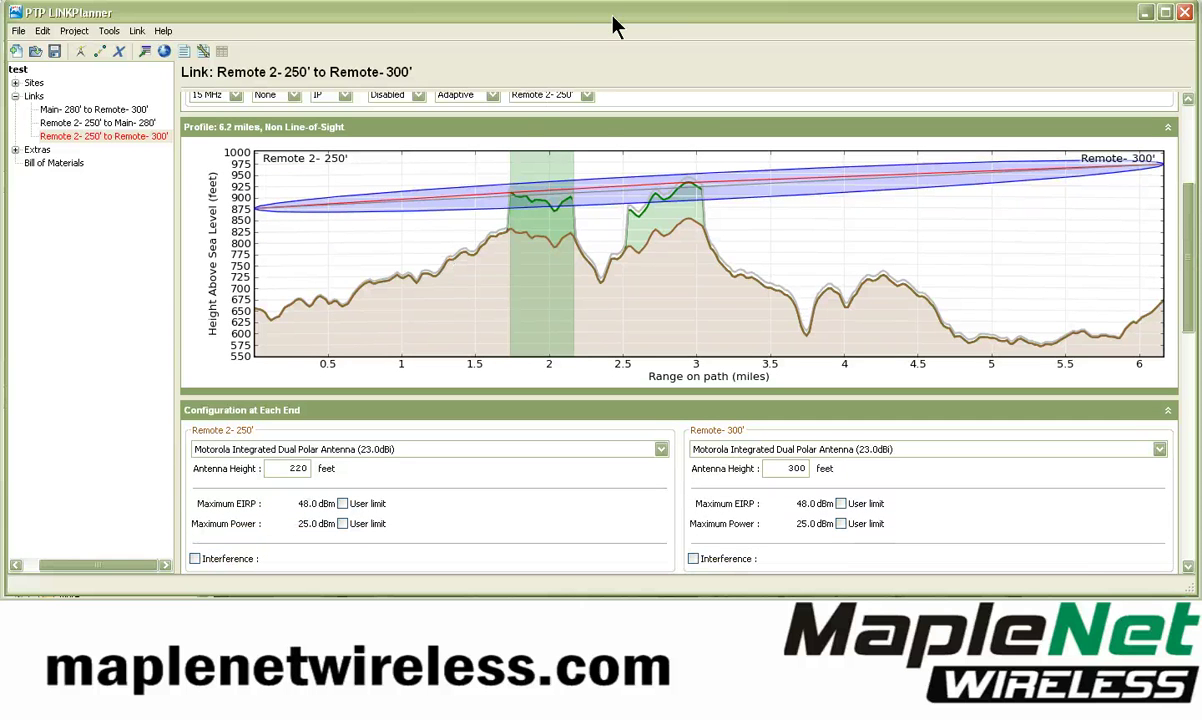
mouse_move(668, 230)
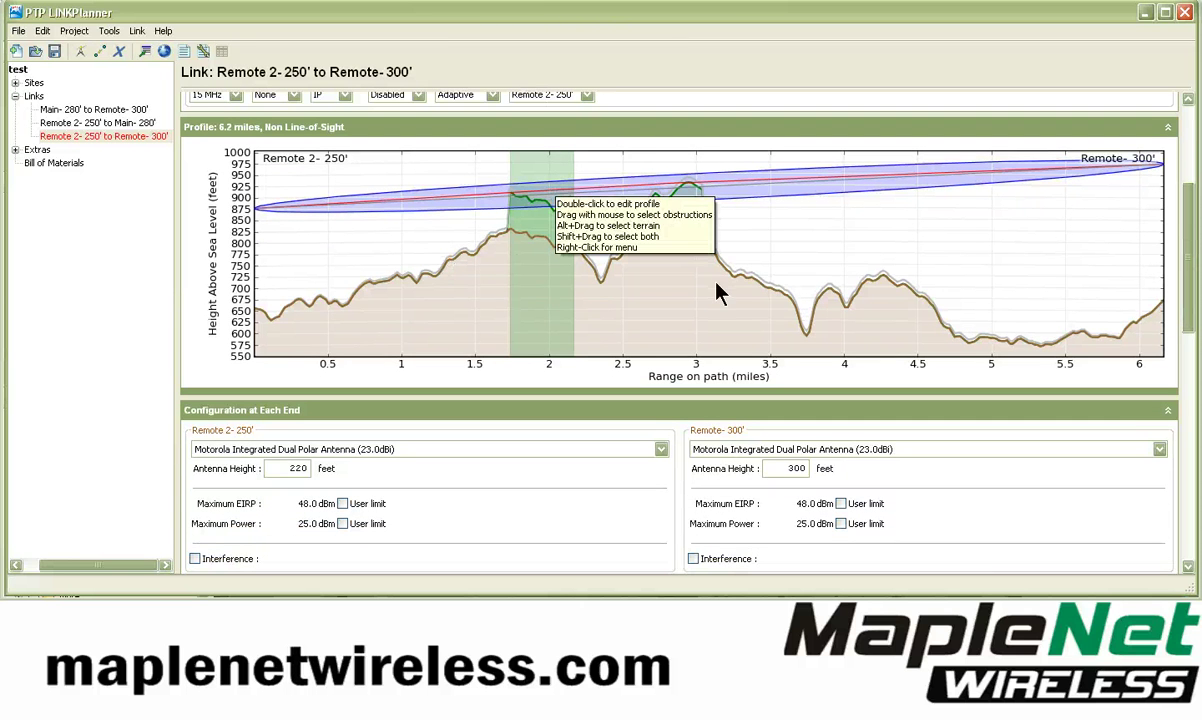
drag(703, 190, 625, 190)
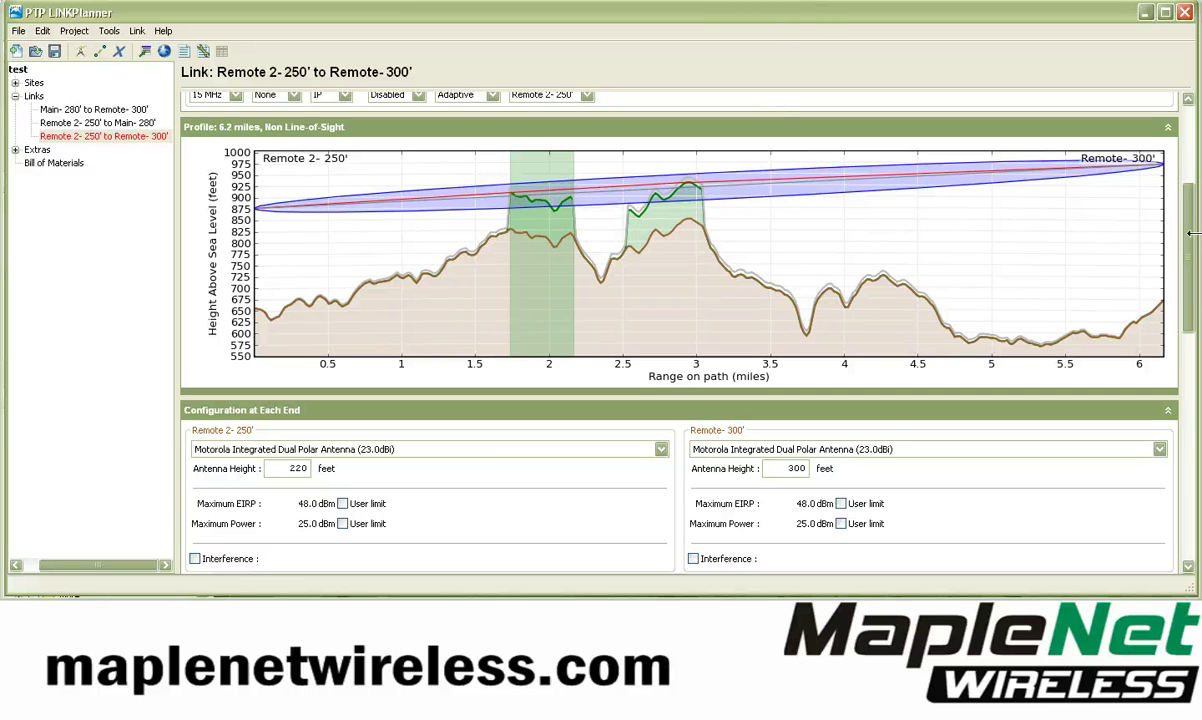
drag(1189, 228, 1183, 315)
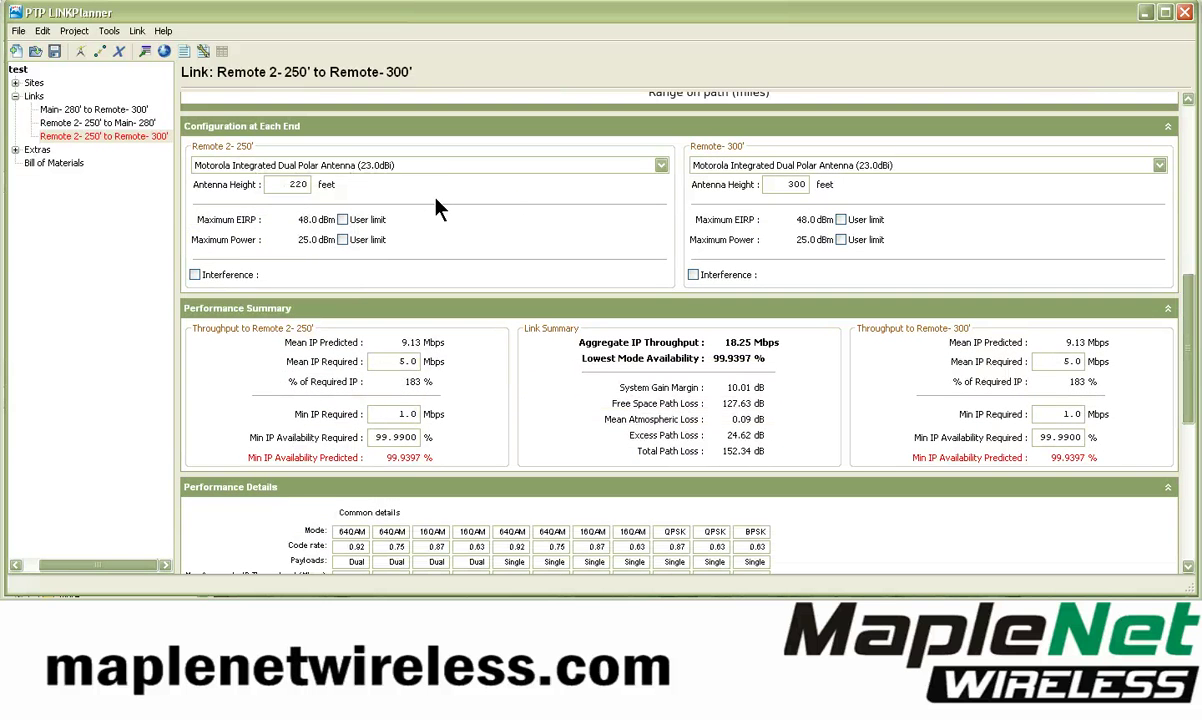
drag(1189, 332, 1195, 368)
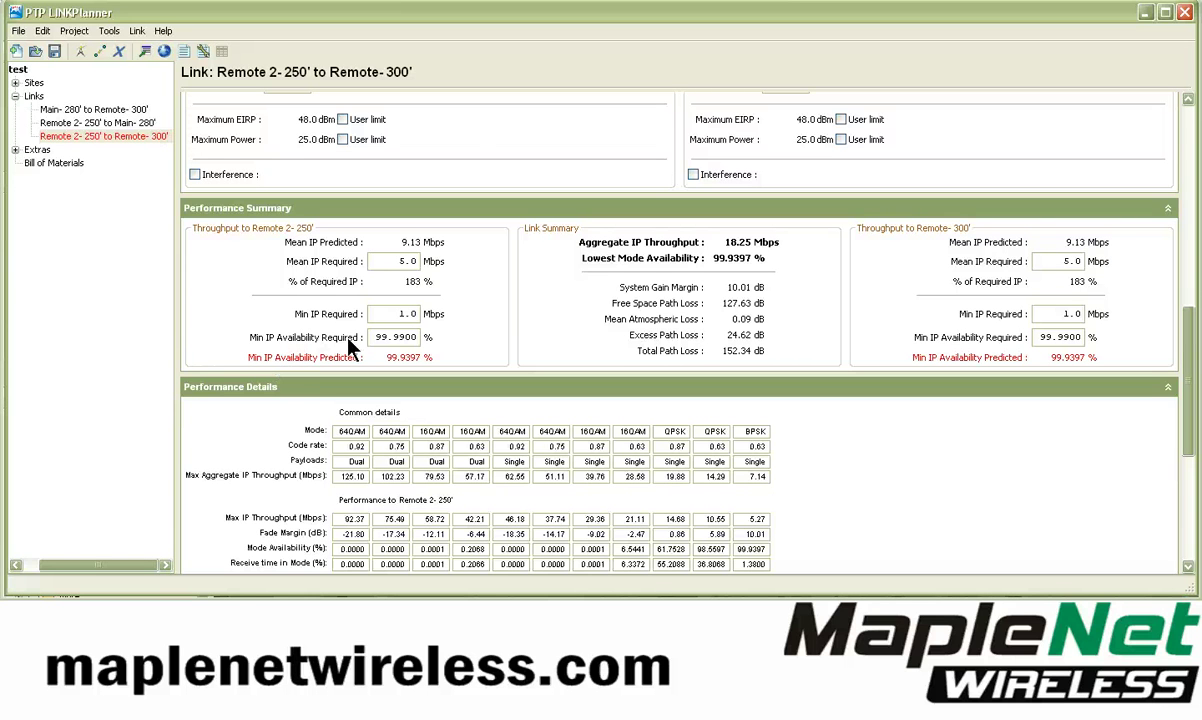
mouse_move(373, 337)
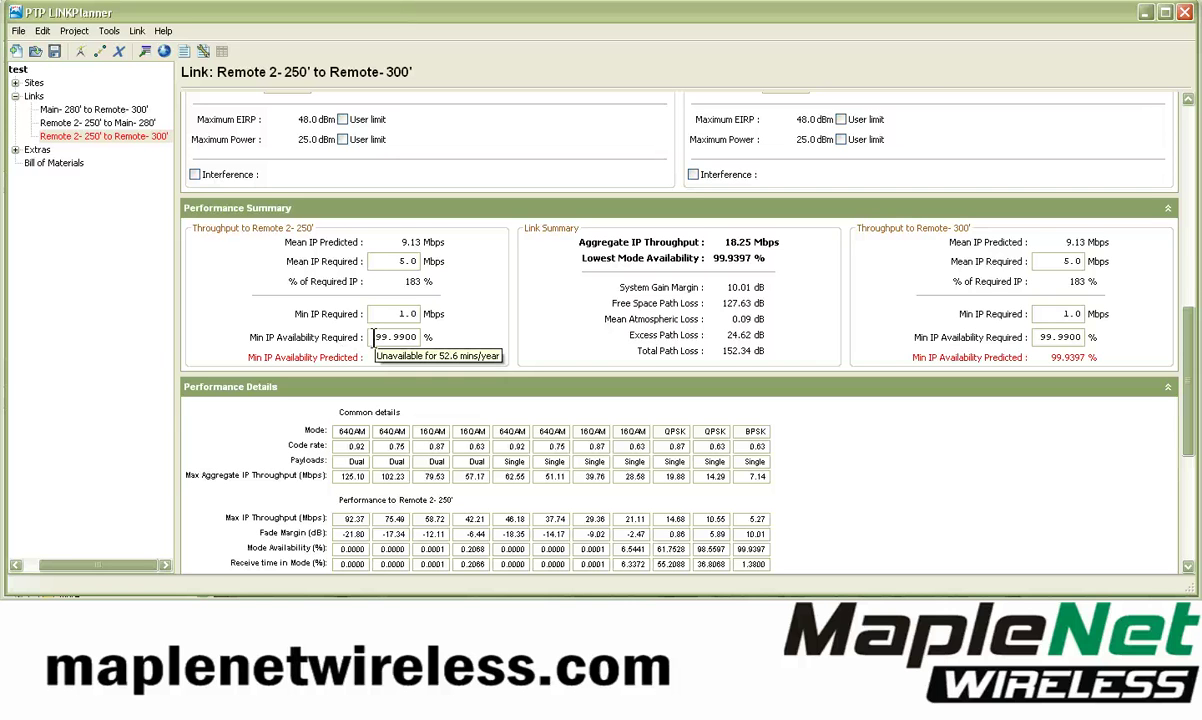
drag(387, 337, 365, 341)
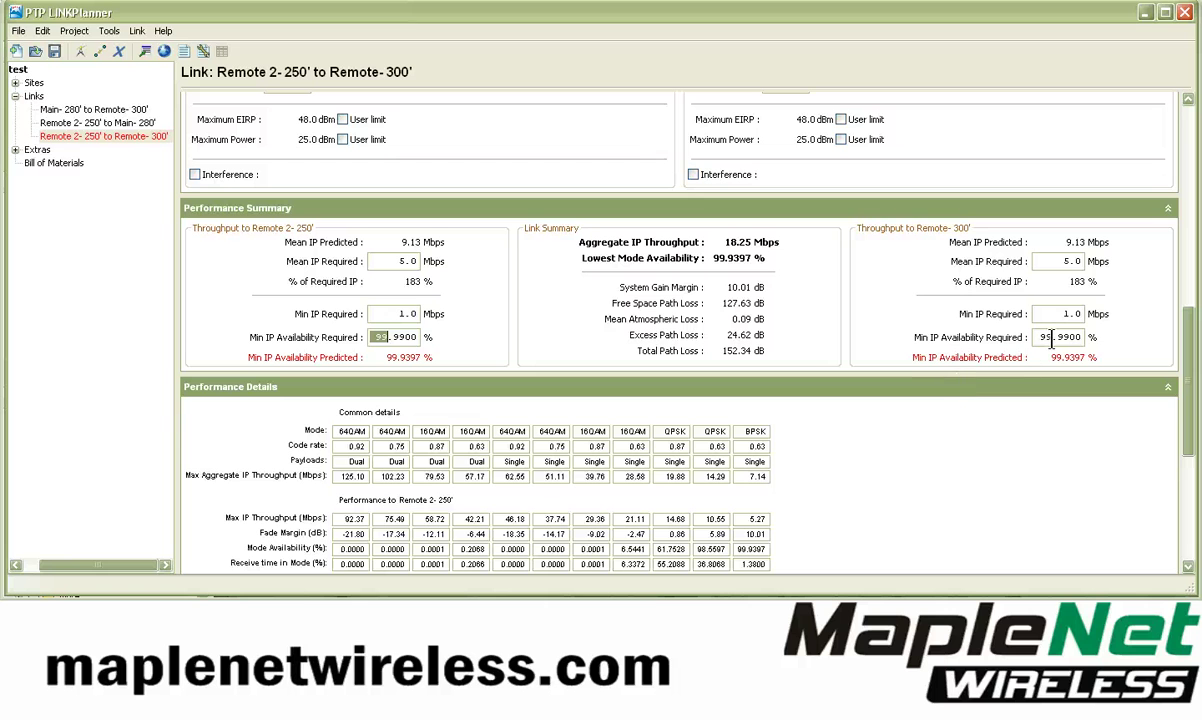
mouse_move(1050, 340)
click(17, 69)
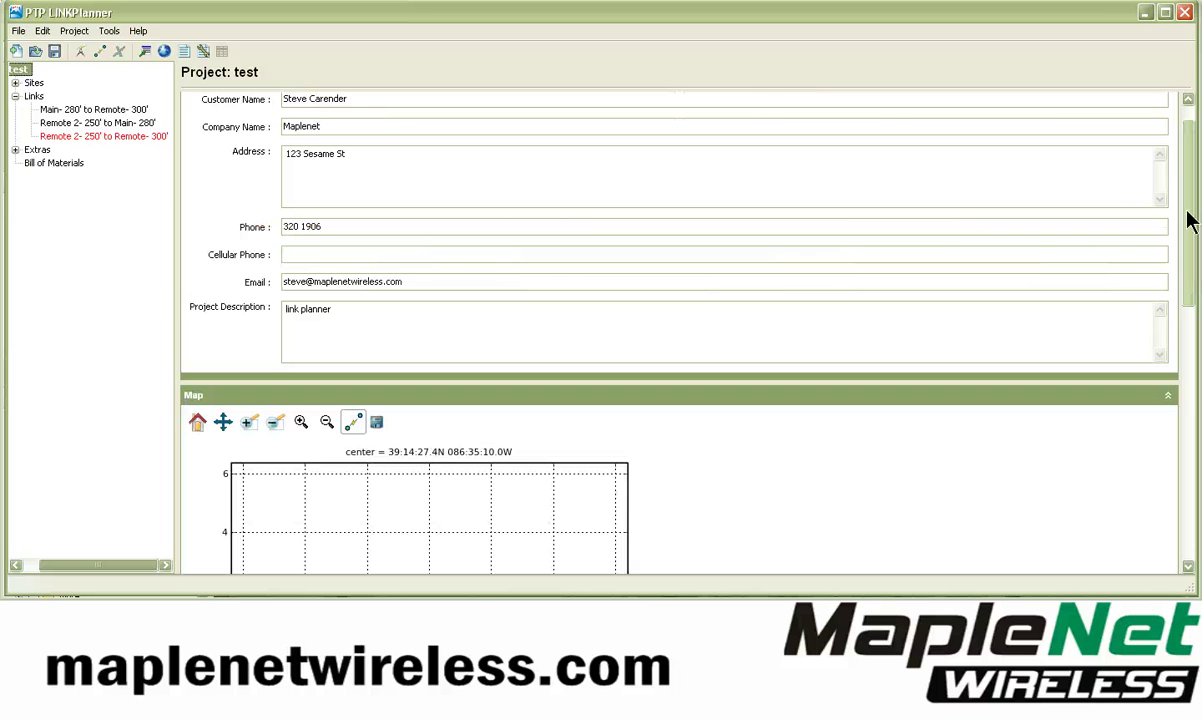
scroll(1189, 220, down, 5)
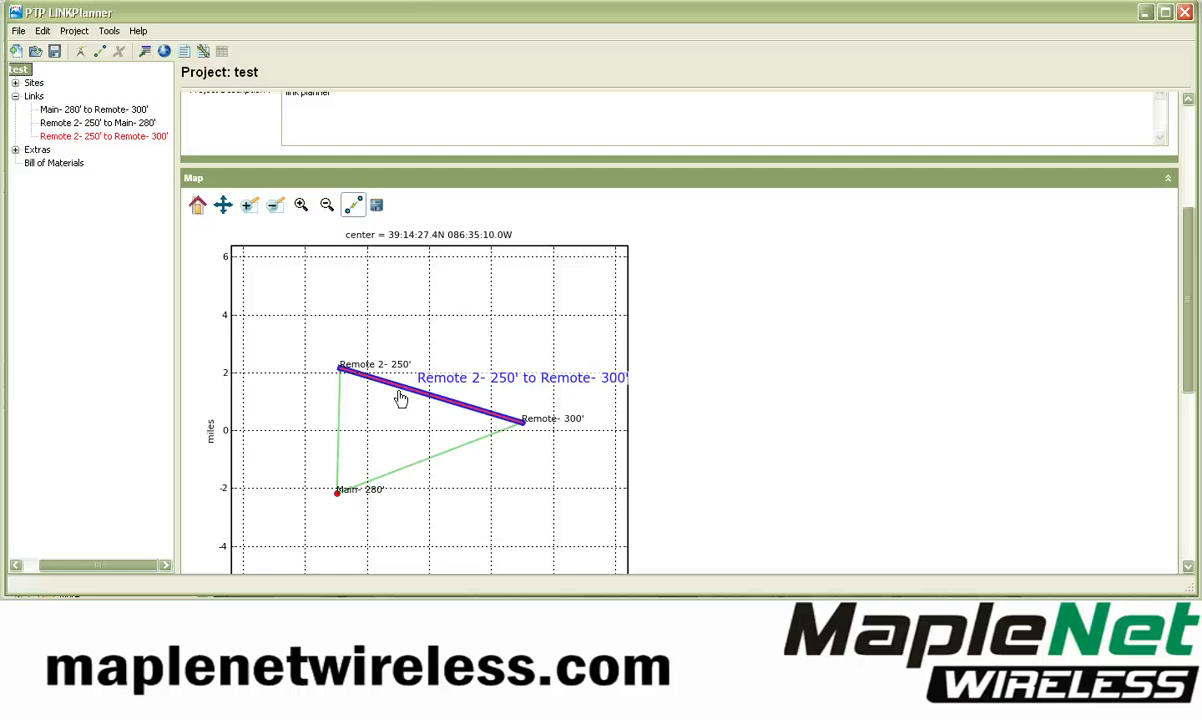
click(98, 139)
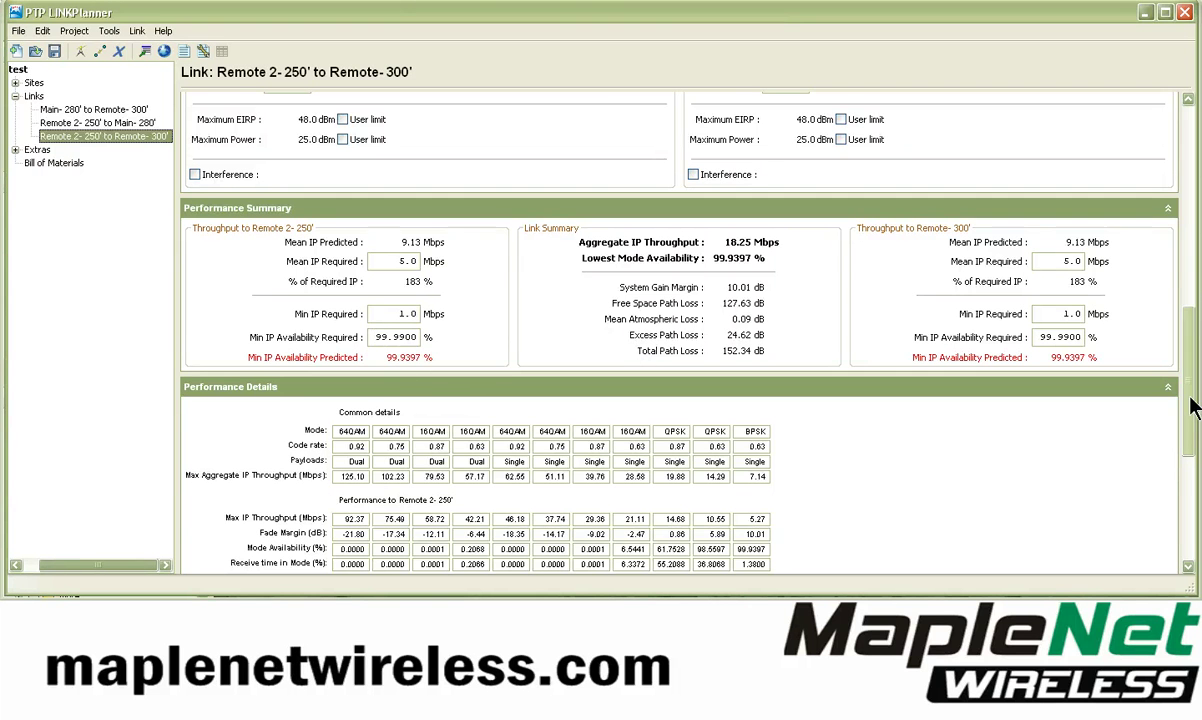
- Select the Radio Waves 4ft Dual-Polar Parabolic SPD4-5.2NS (34.4dBi) antenna for Remote 2- 250'
drag(1189, 397, 1189, 341)
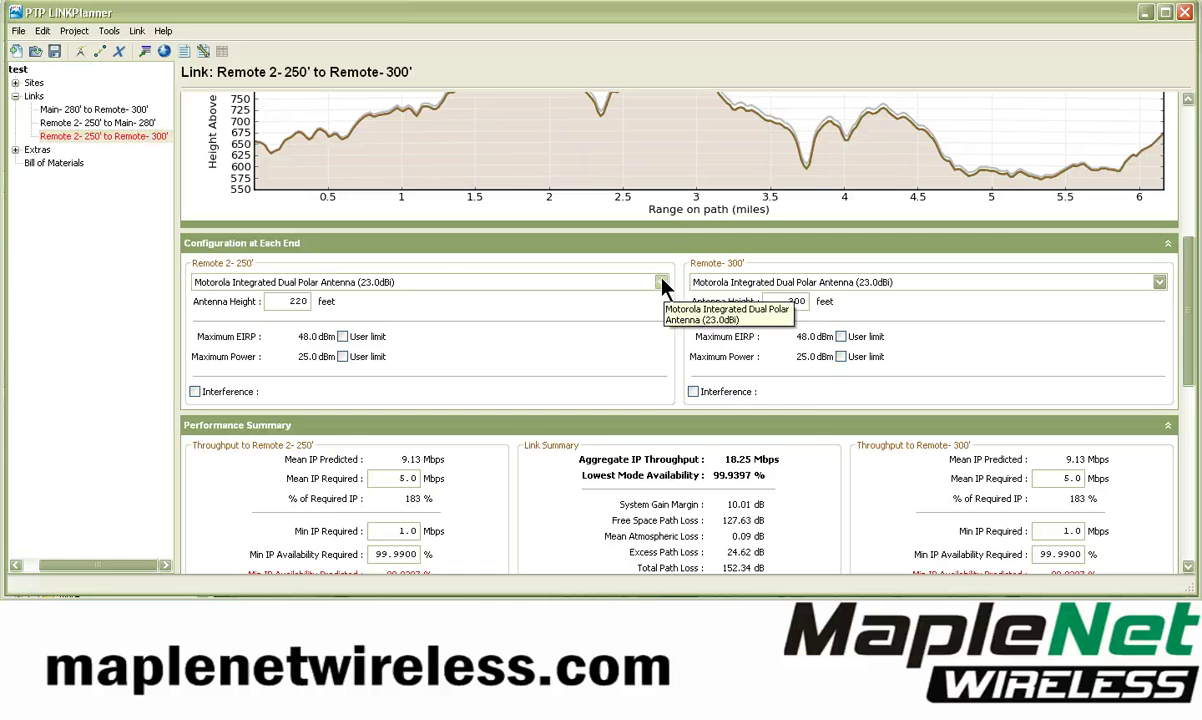
click(661, 282)
drag(813, 345, 816, 478)
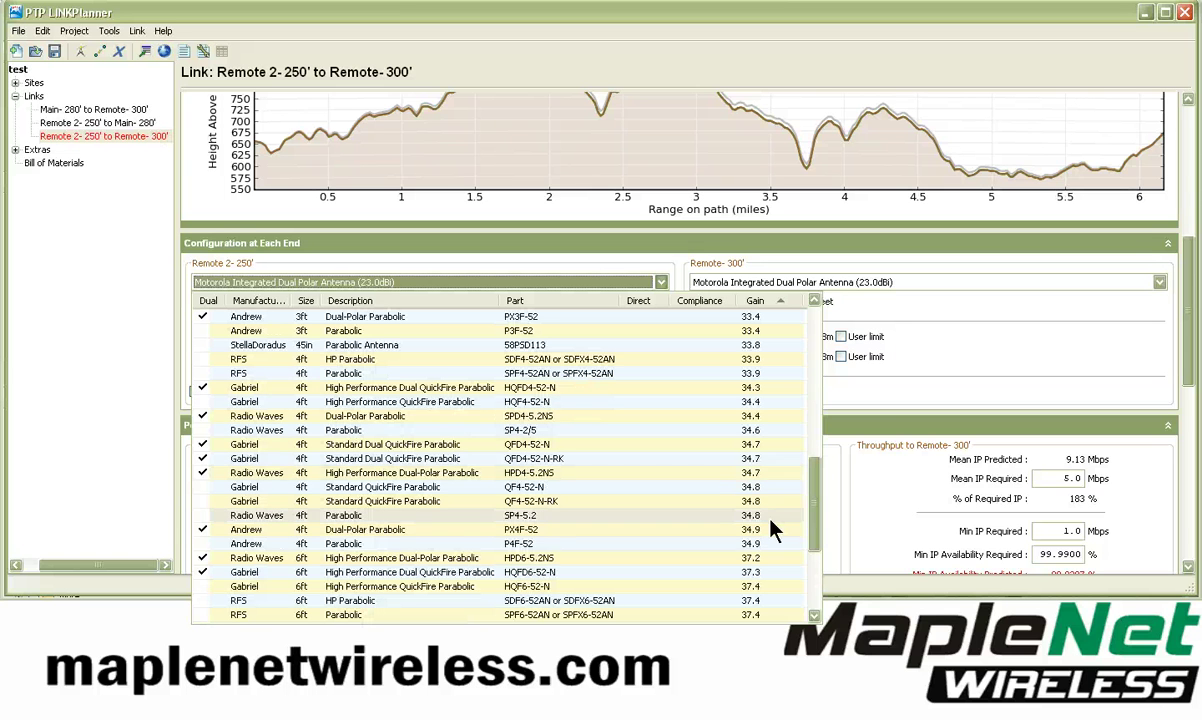
click(300, 420)
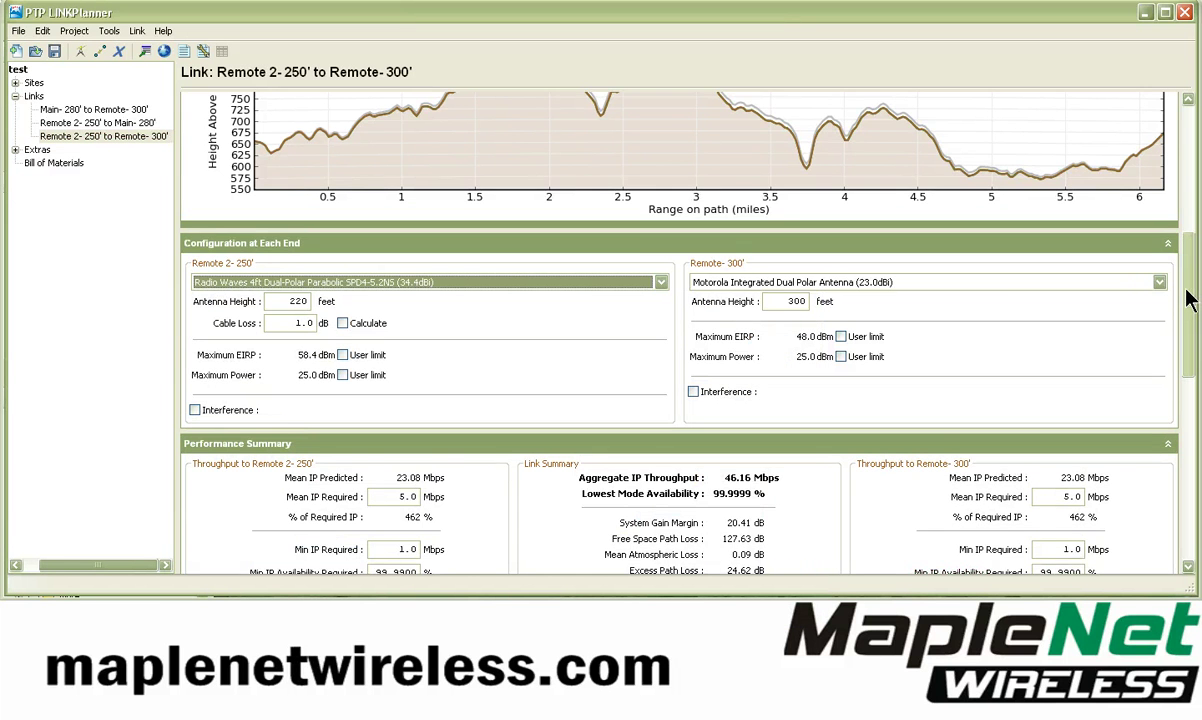
- Scroll through the link profile and performance tables to review the results
drag(1189, 295, 1195, 347)
mouse_move(1196, 348)
mouse_down()
mouse_move(1197, 236)
mouse_move(1185, 250)
mouse_move(1188, 332)
mouse_up()
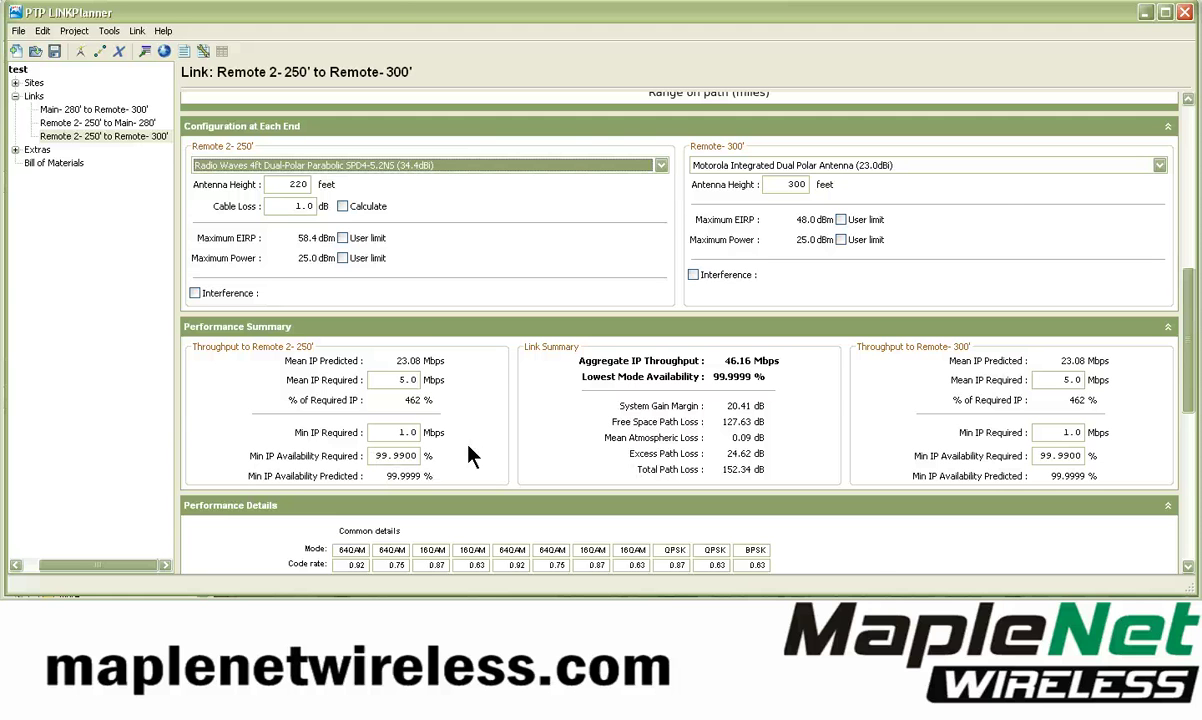
drag(1189, 363, 1190, 258)
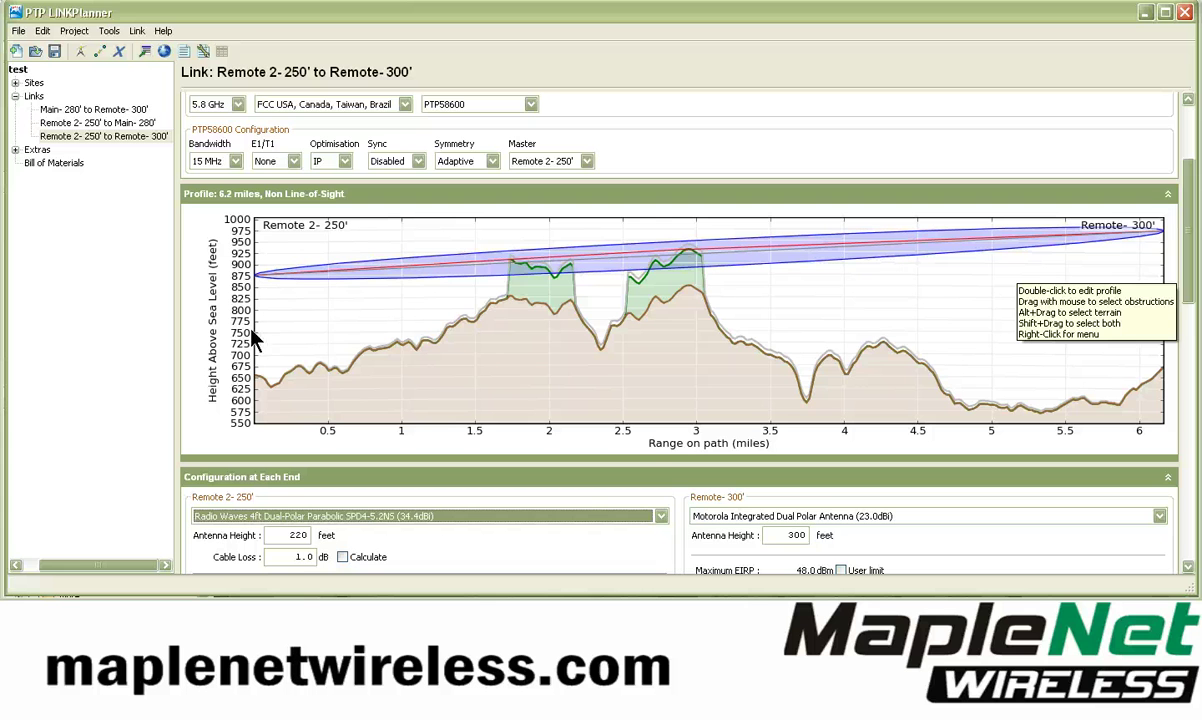
drag(1189, 273, 1190, 377)
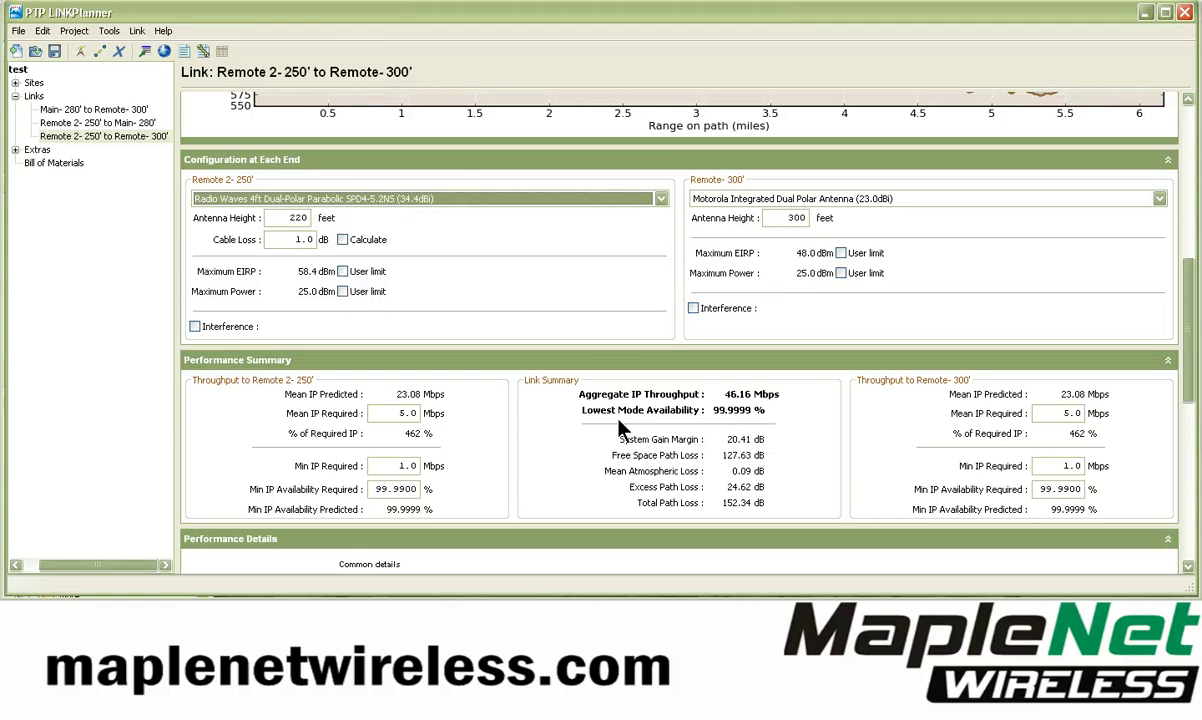
drag(1180, 322, 1180, 410)
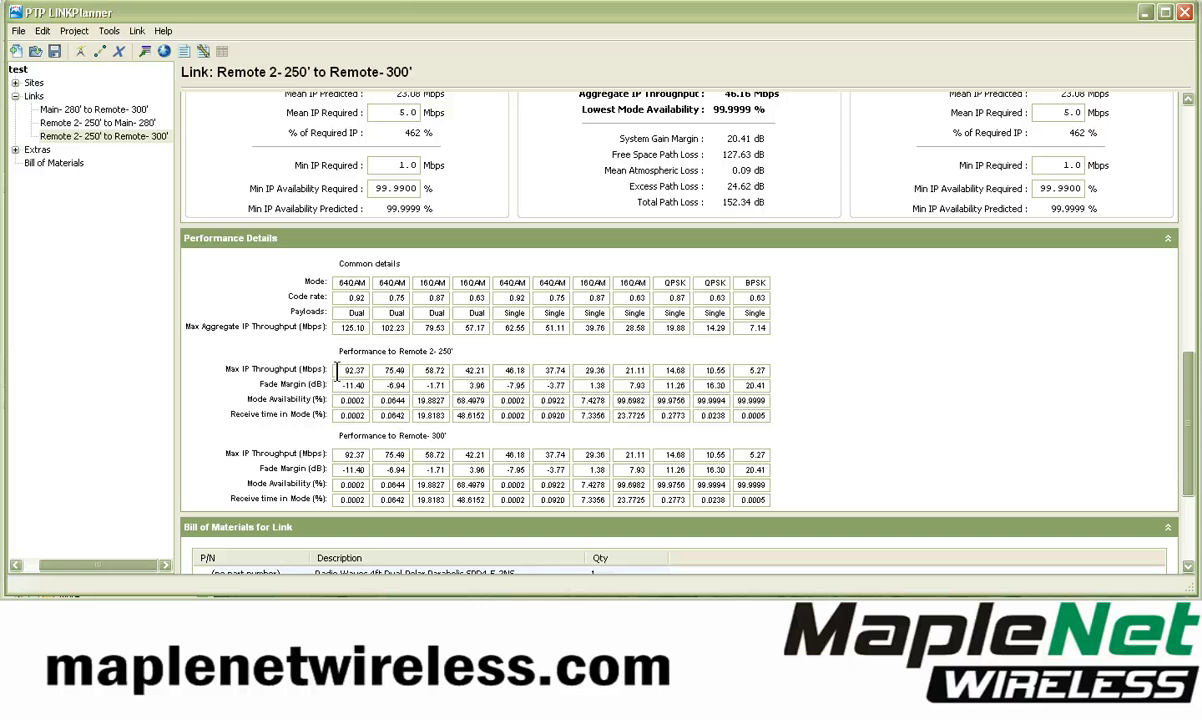
scroll(1189, 390, up, 5)
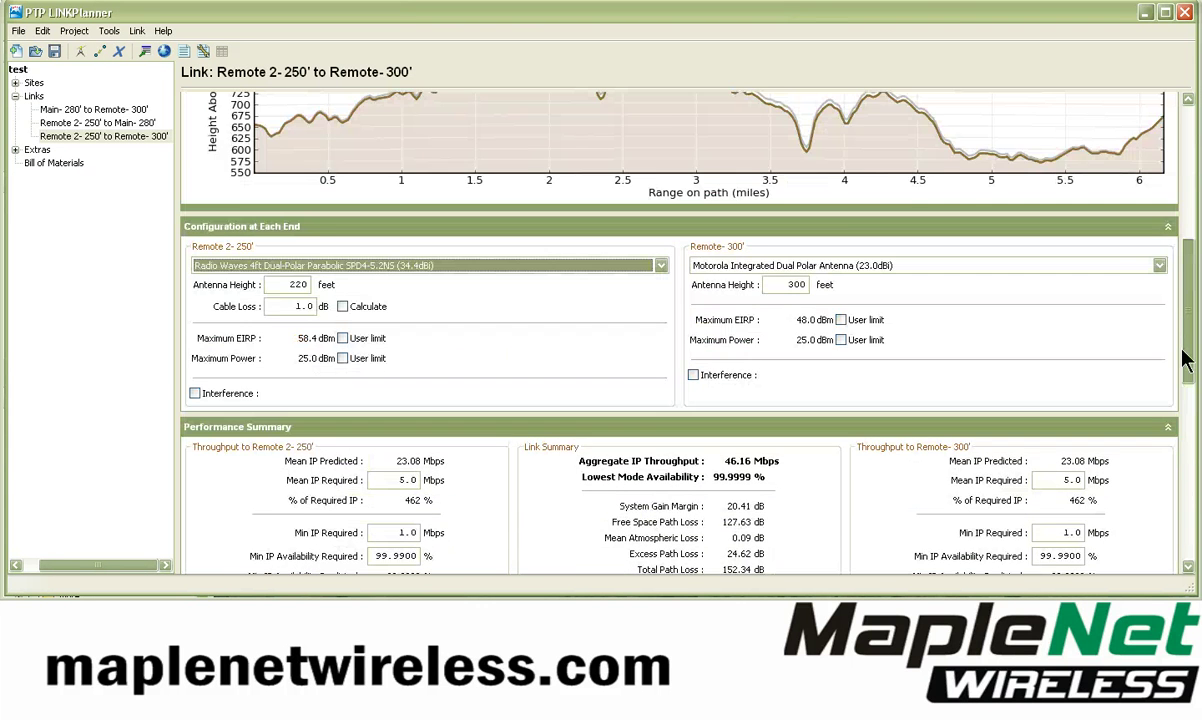
drag(1186, 345, 1183, 460)
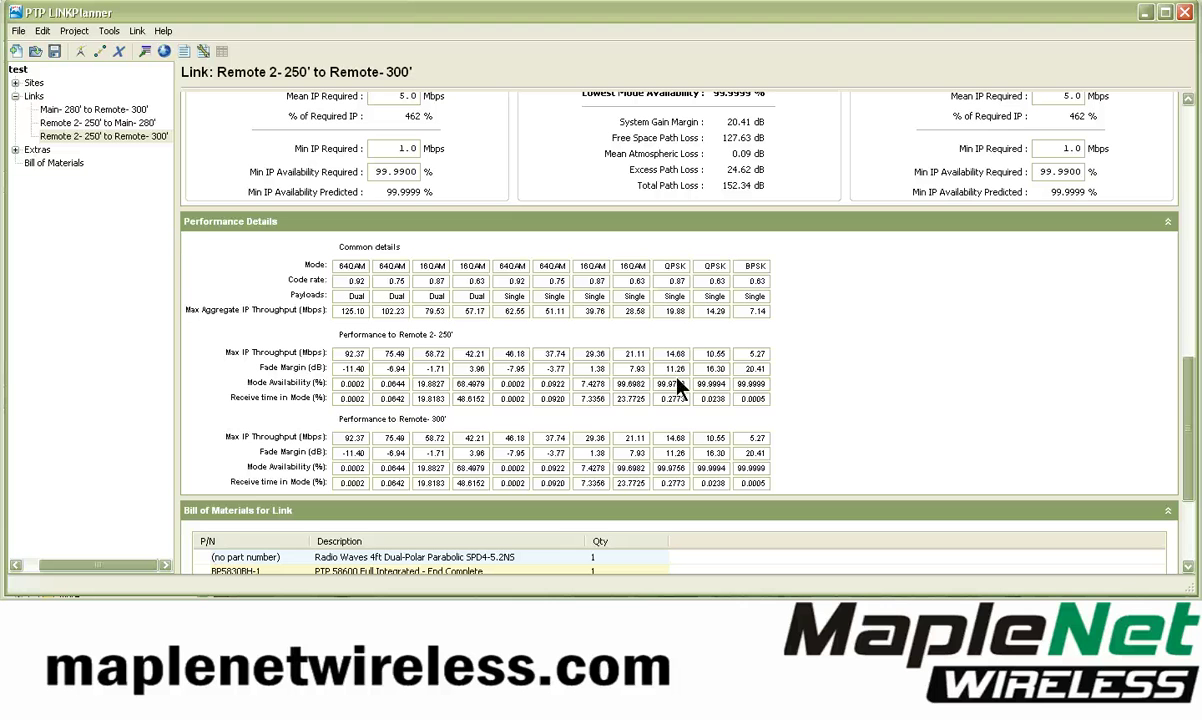
- Highlight the 0.0002 Mode Availability and 10.55 Max IP Throughput values for review
drag(339, 384, 388, 387)
click(700, 384)
click(715, 354)
click(757, 368)
- Generate the proposal report as a PDF and open it in Adobe Acrobat
scroll(880, 410, up, 3)
drag(1188, 370, 1190, 160)
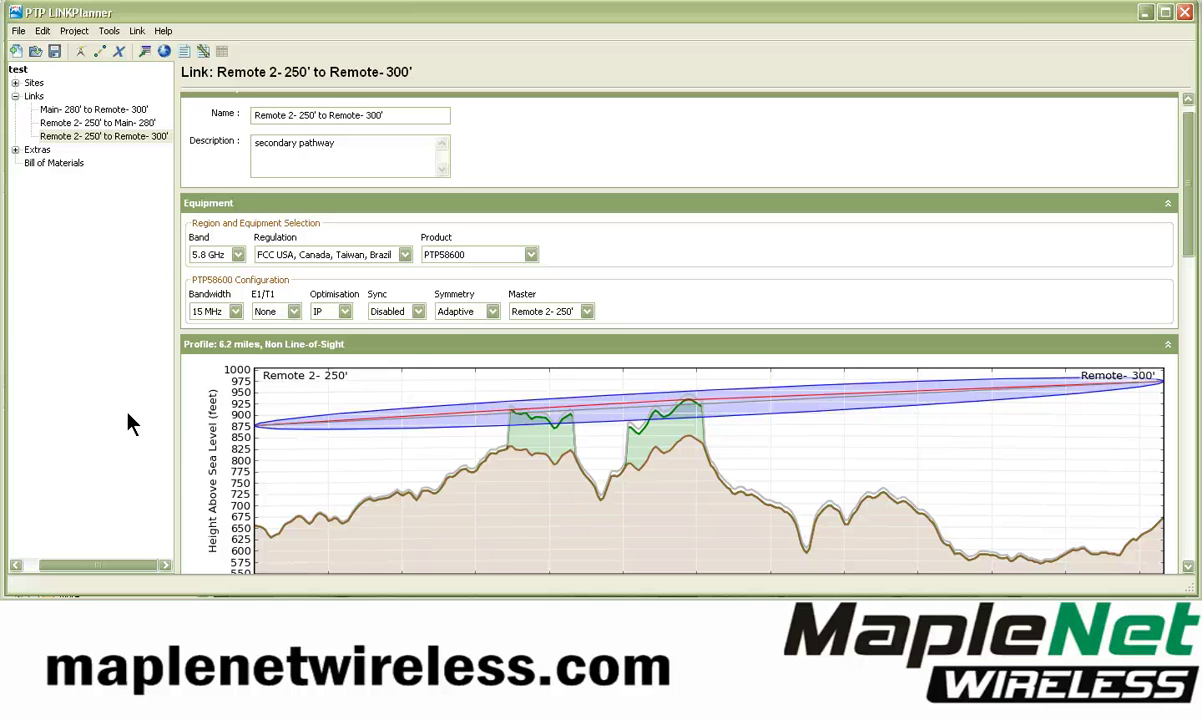
click(189, 52)
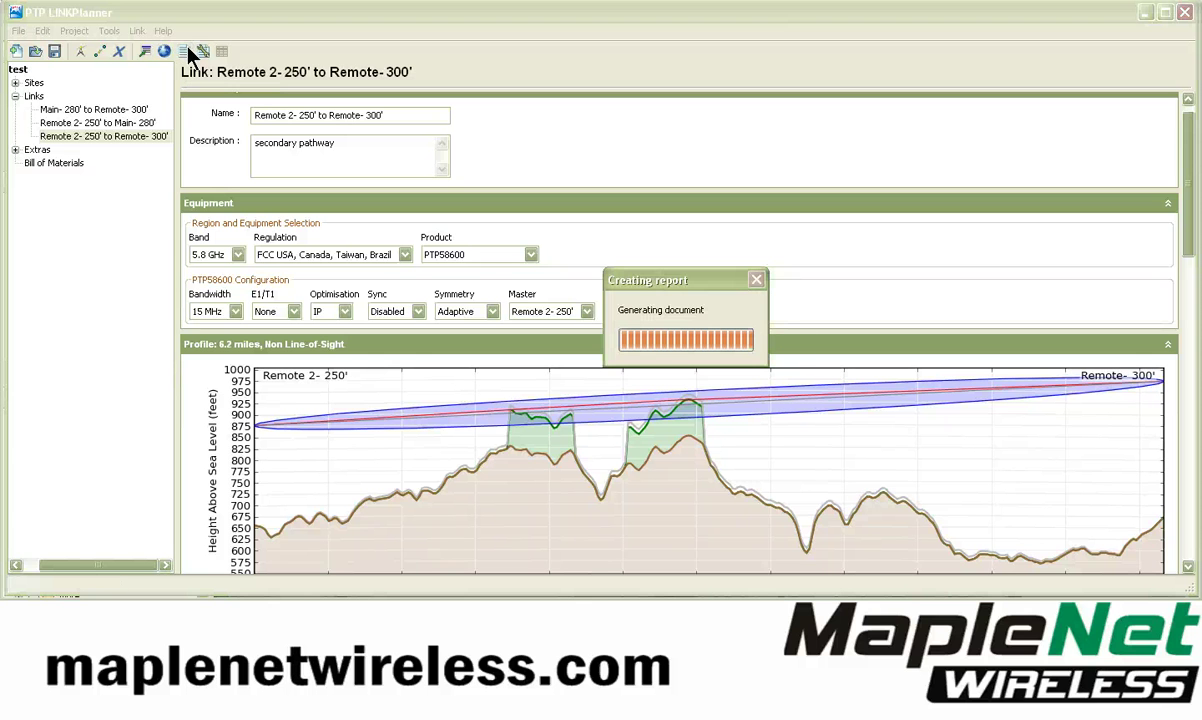
scroll(684, 344, down, 10)
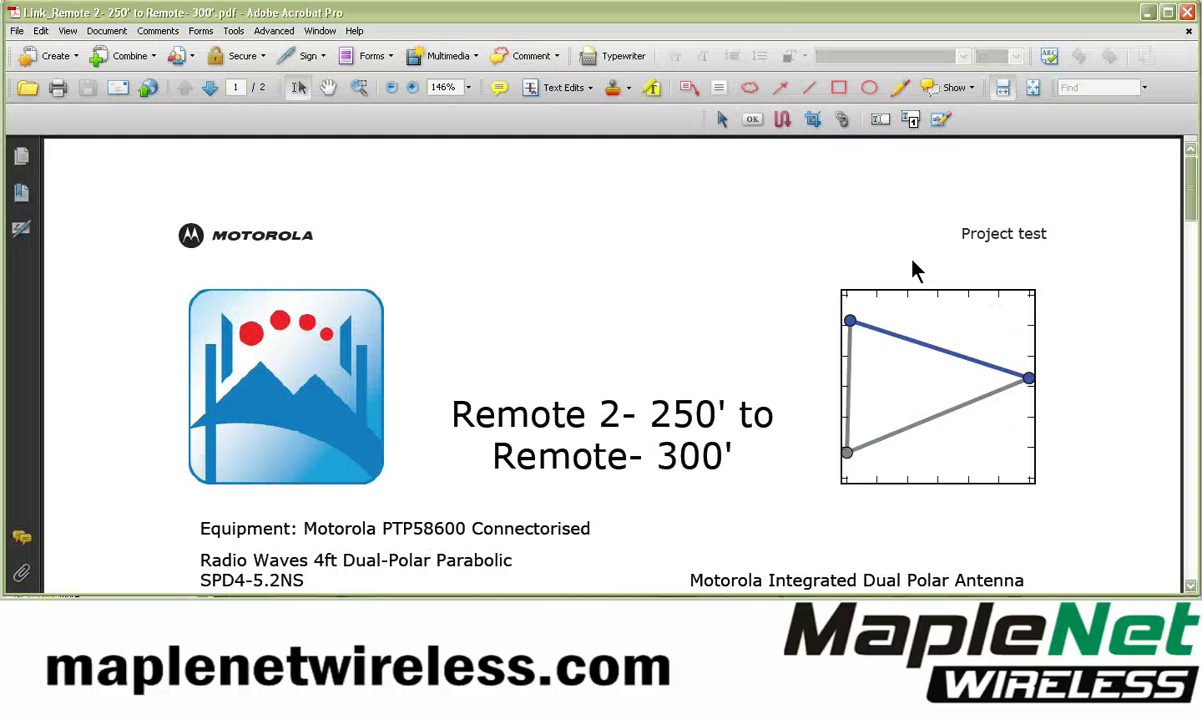
mouse_move(1193, 183)
mouse_down()
mouse_move(1193, 527)
mouse_move(1184, 180)
mouse_up()
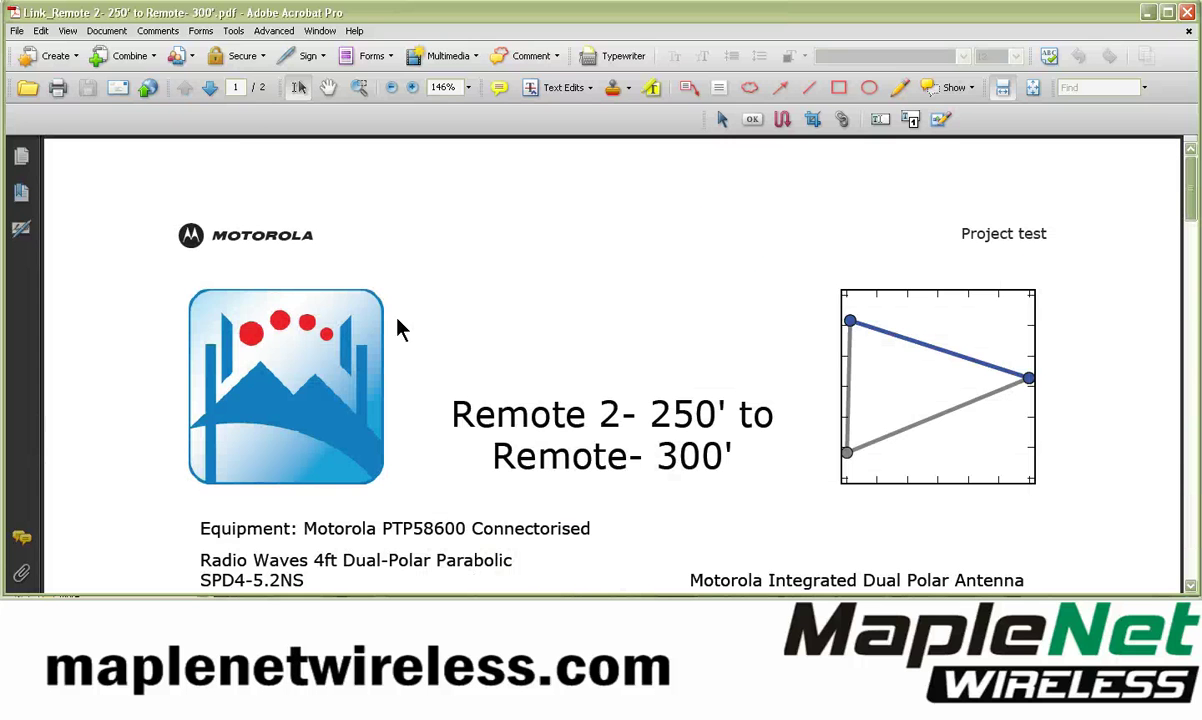